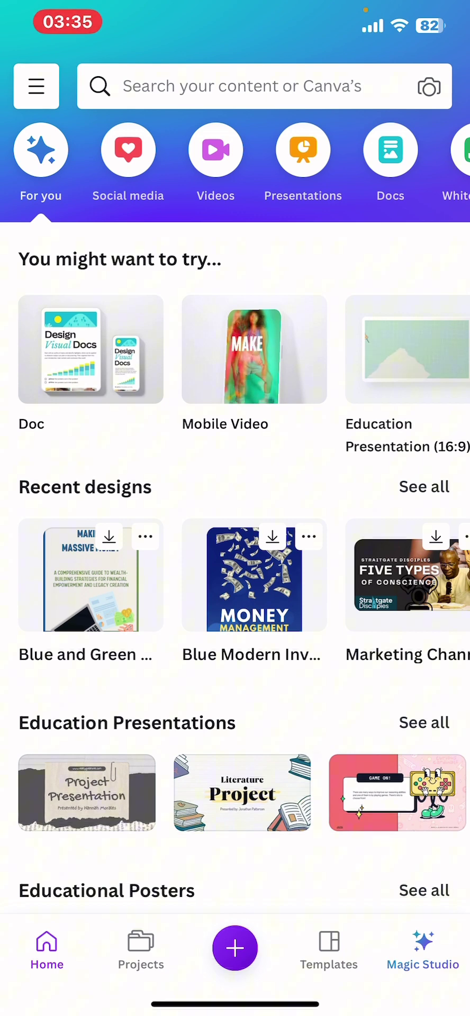
Search Canva templates for 'plain book cover' to reach the light-blue Guide to Freelancing cover.
left_click(238, 86)
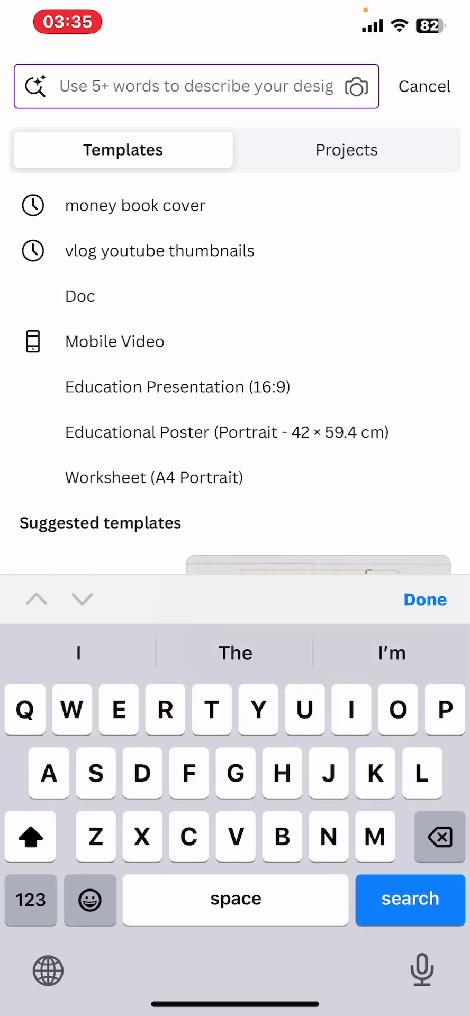
type("Book")
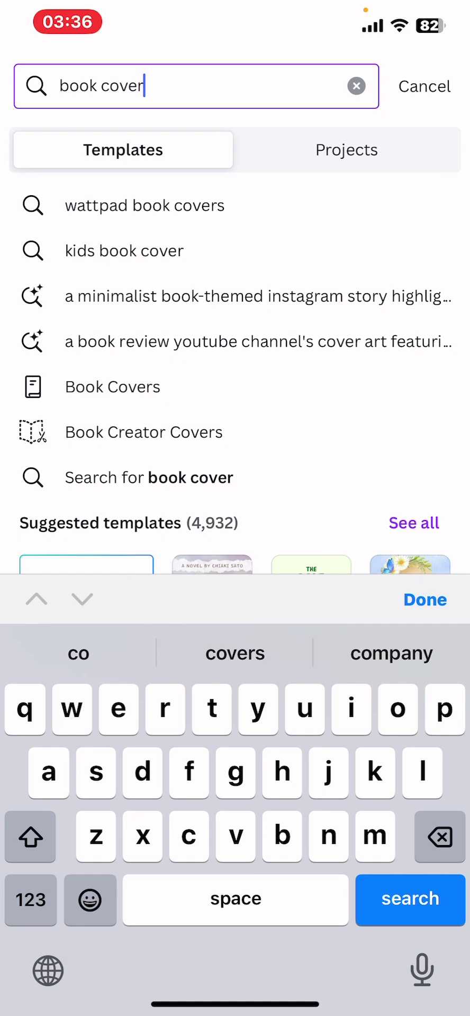
left_click_drag(96, 86, 59, 86)
type("Pl")
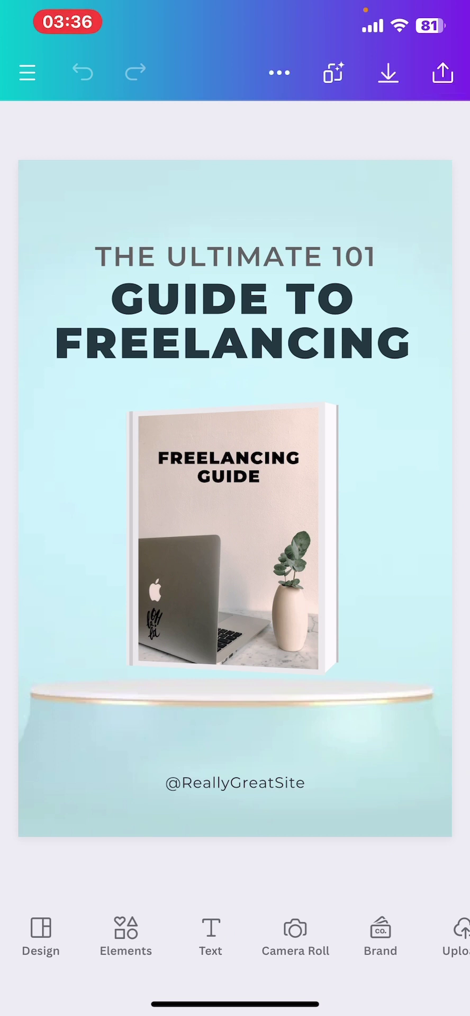
Change the top 'THE ULTIMATE 101' line to read 'Summary'.
left_click(235, 256)
left_click_drag(235, 257, 235, 220)
left_click(235, 220)
left_click(424, 906)
left_click(50, 932)
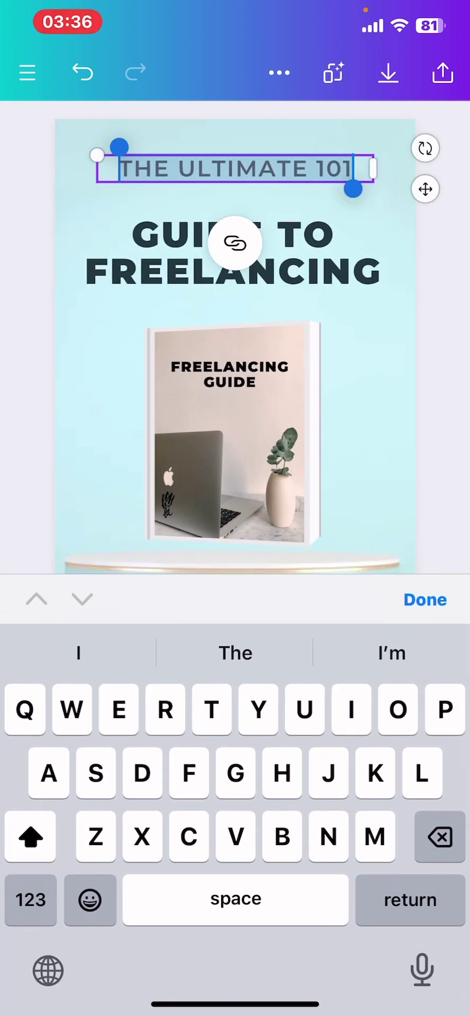
type("Summa")
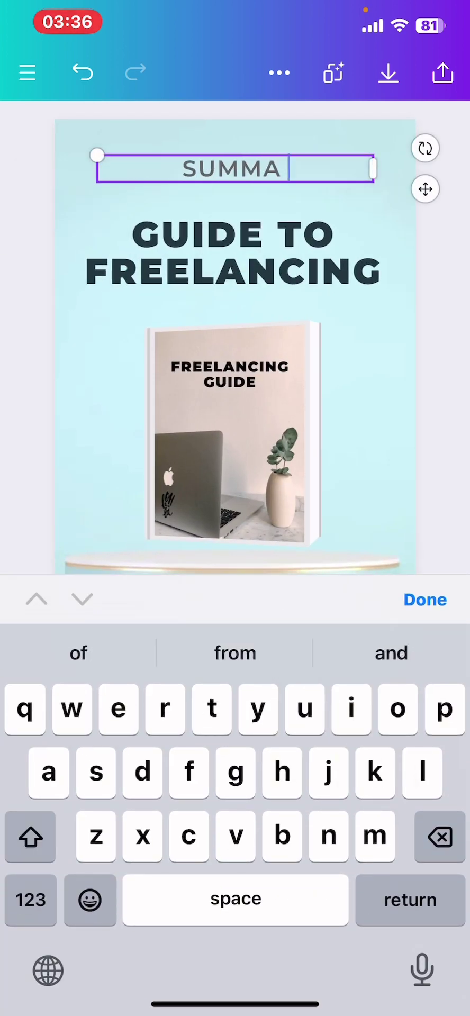
key("BackSpace")
type("ry")
left_click(425, 600)
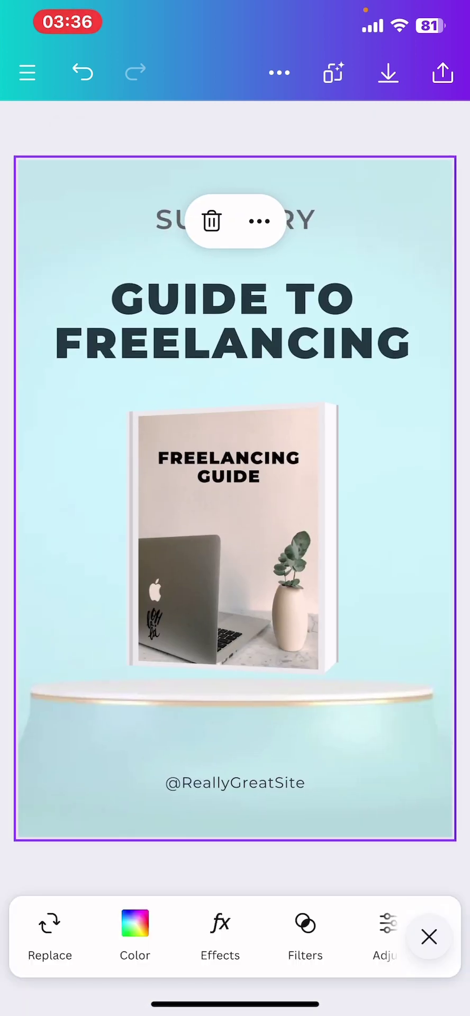
Clear the GUIDE TO FREELANCING title text, leaving the box empty.
double_click(233, 317)
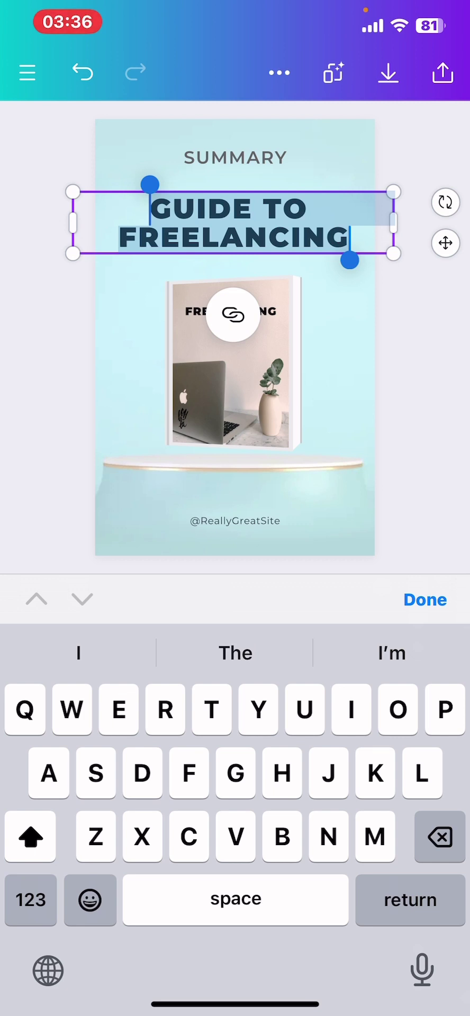
left_click(232, 223)
left_click(247, 293)
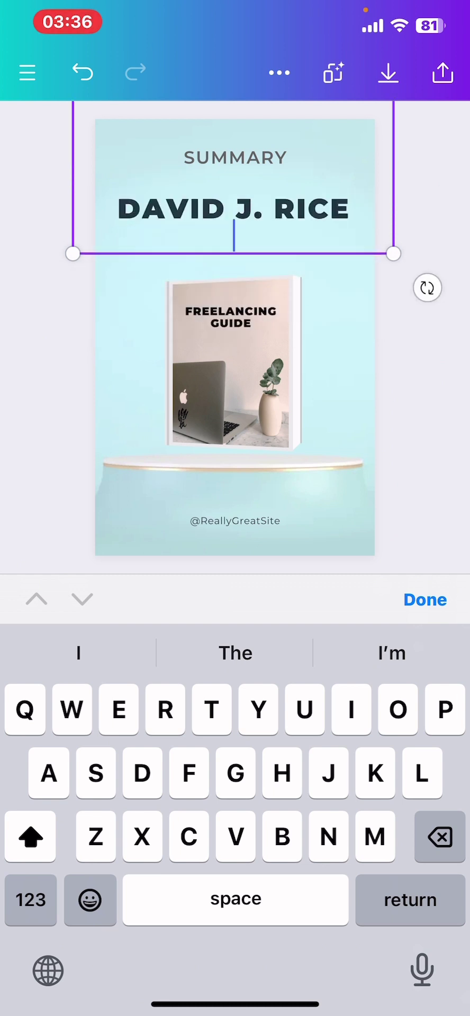
left_click_drag(234, 238, 166, 209)
double_click(166, 209)
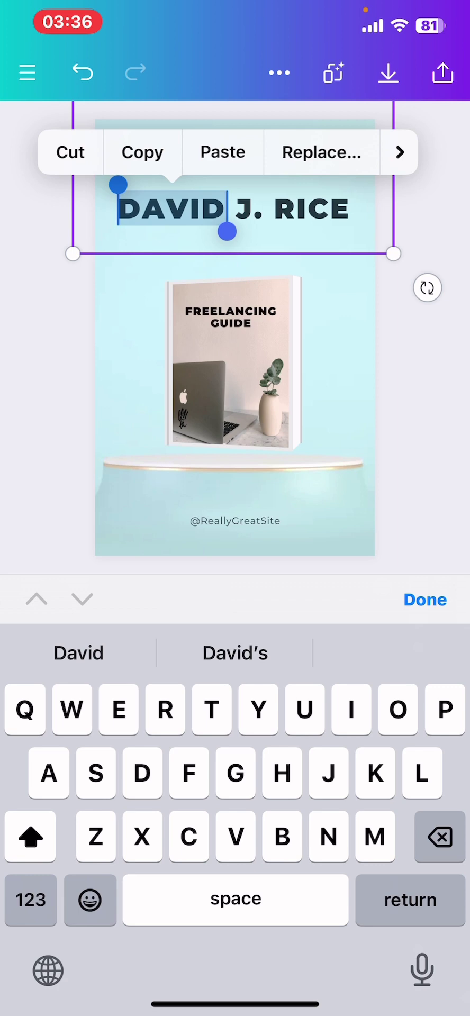
left_click_drag(227, 231, 350, 232)
key("BackSpace")
left_click(235, 521)
left_click(235, 782)
type("G")
key("BackSpace")
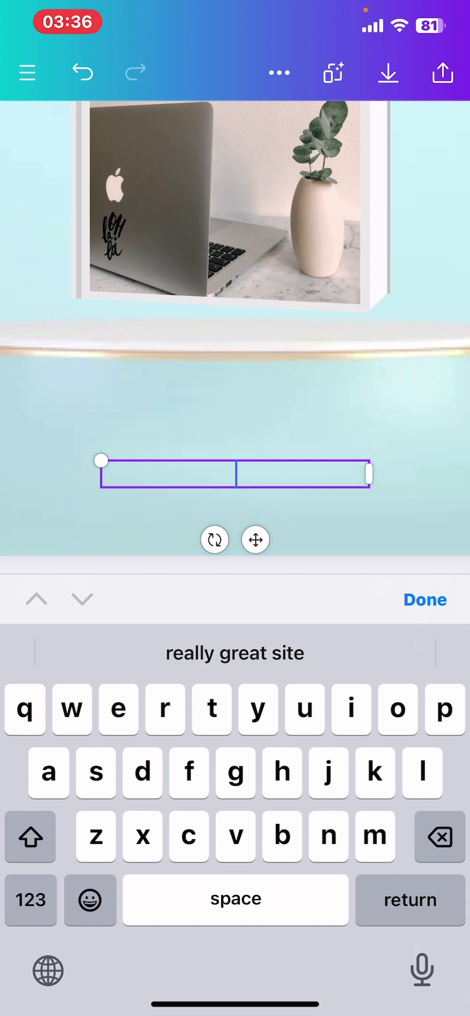
left_click(236, 473)
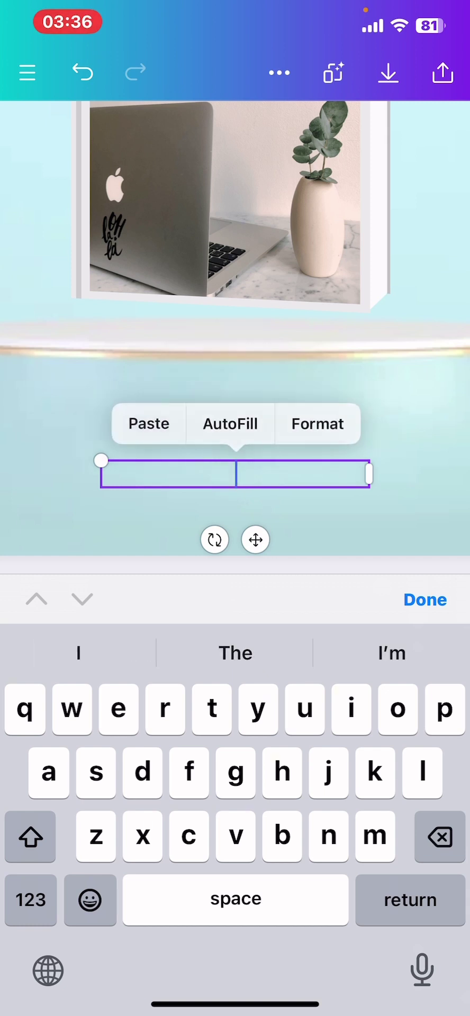
left_click(140, 421)
left_click(235, 403)
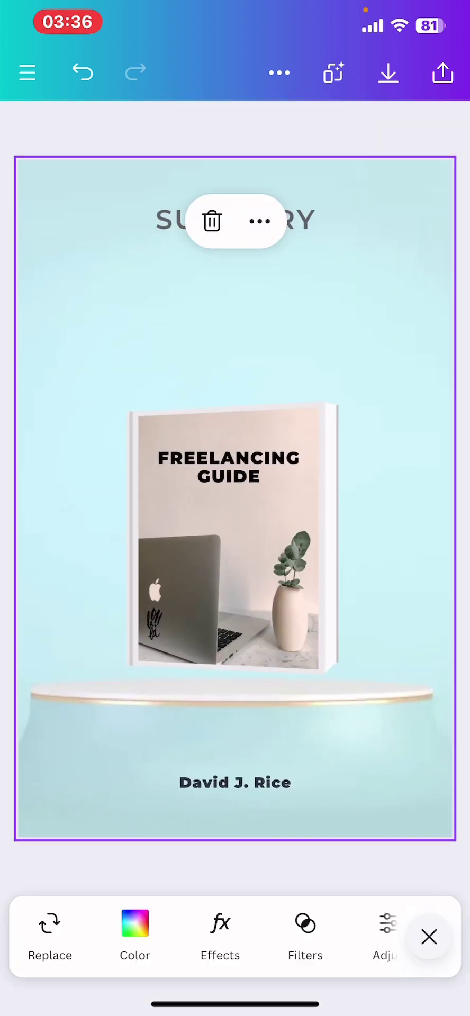
Delete the Freelancing Guide book mockup image and then its empty frame.
left_click(232, 540)
left_click_drag(232, 540, 235, 500)
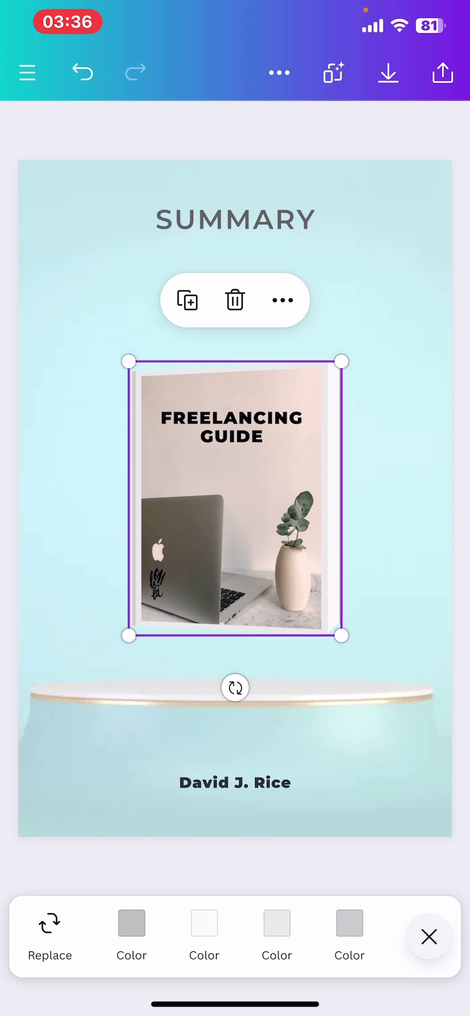
left_click(234, 300)
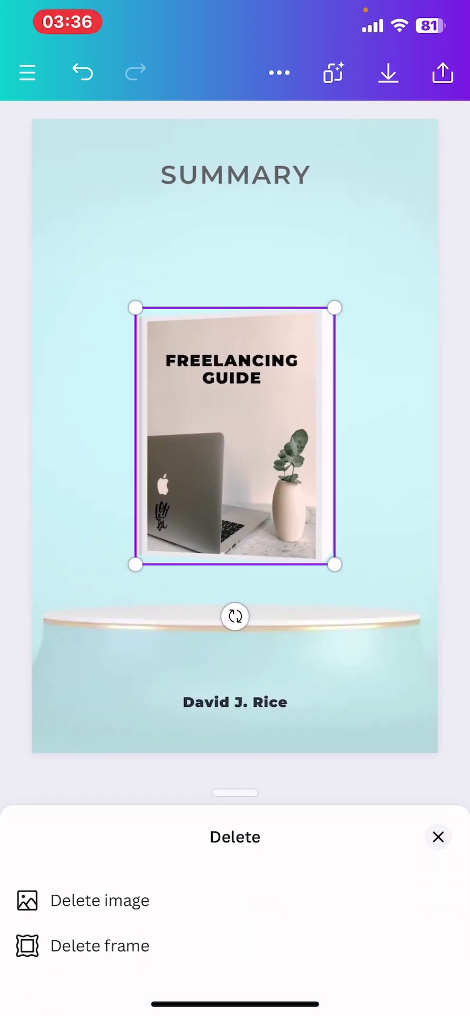
left_click(99, 900)
left_click(235, 300)
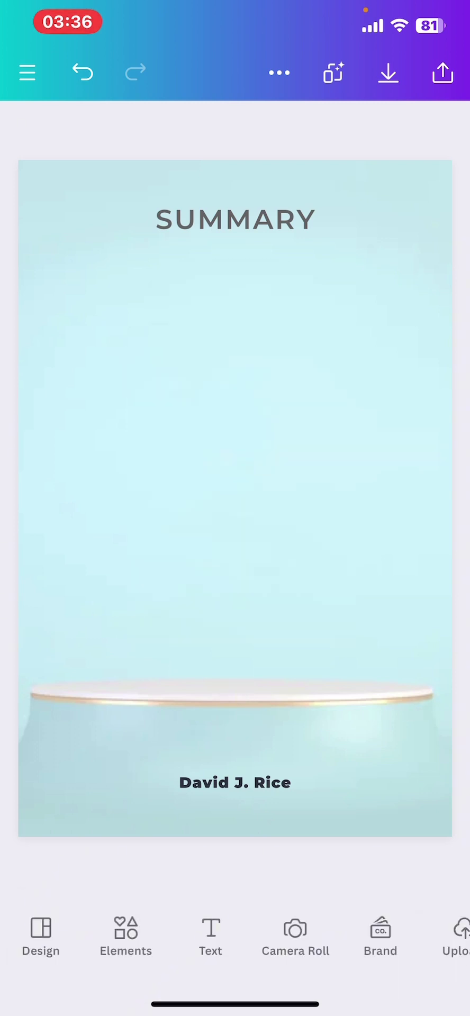
Duplicate the 'David J. Rice' text and place the copy at mid-page.
left_click(235, 782)
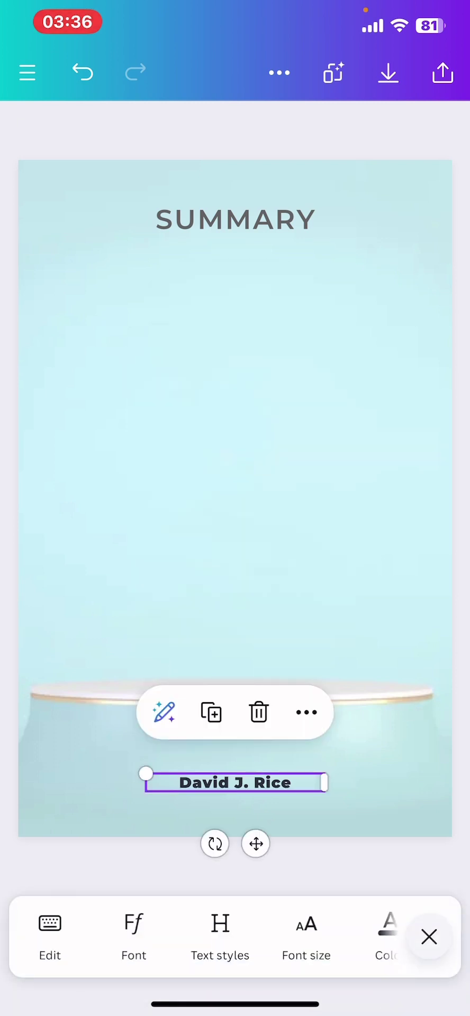
left_click(210, 712)
left_click_drag(235, 794, 235, 420)
left_click(235, 582)
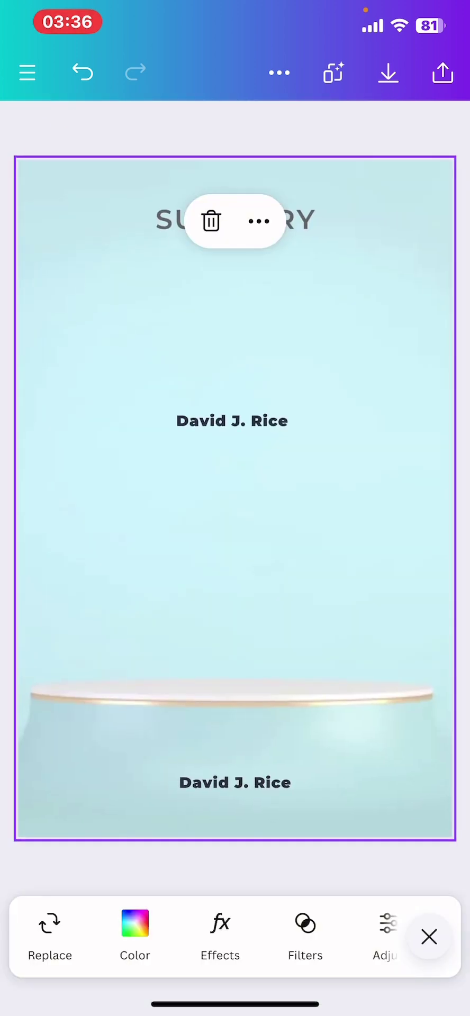
double_click(232, 421)
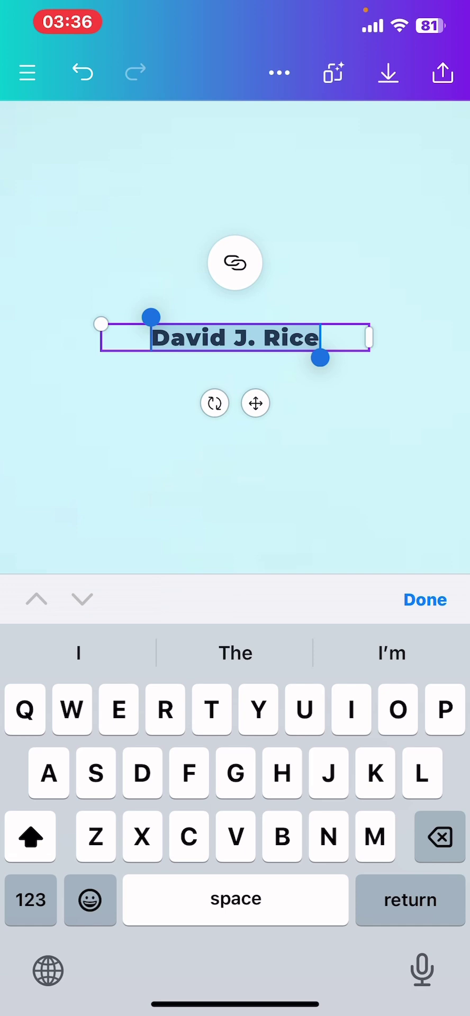
Switch to the Google Docs summary document and place the cursor in the book title.
left_click_drag(235, 1004, 235, 636)
left_click(236, 454)
scroll(235, 530, "down", 2)
left_click(66, 229)
Copy the title 'The Return of Great Powers: Russia, China, and the Next World War'.
left_click(67, 229)
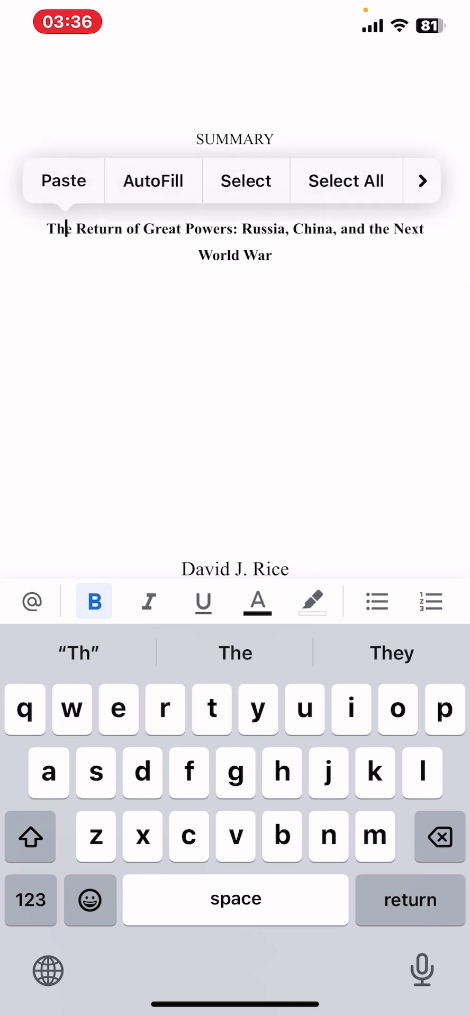
left_click(246, 181)
mouse_move(70, 250)
left_mouse_down()
mouse_move(211, 336)
mouse_move(284, 286)
left_mouse_up()
left_click(160, 144)
Switch back to the Canva editor with the mid-cover name copy.
left_click_drag(235, 1004, 265, 582)
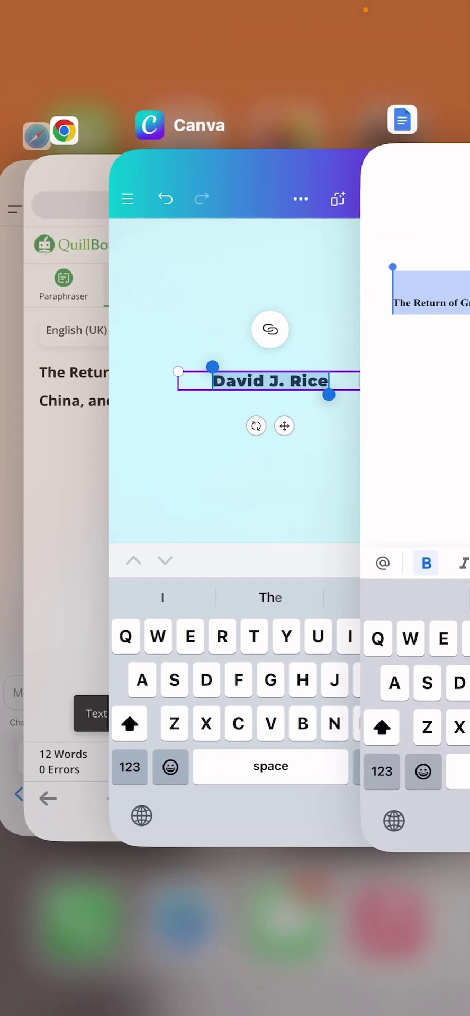
left_click(234, 450)
left_click(236, 287)
left_click(238, 234)
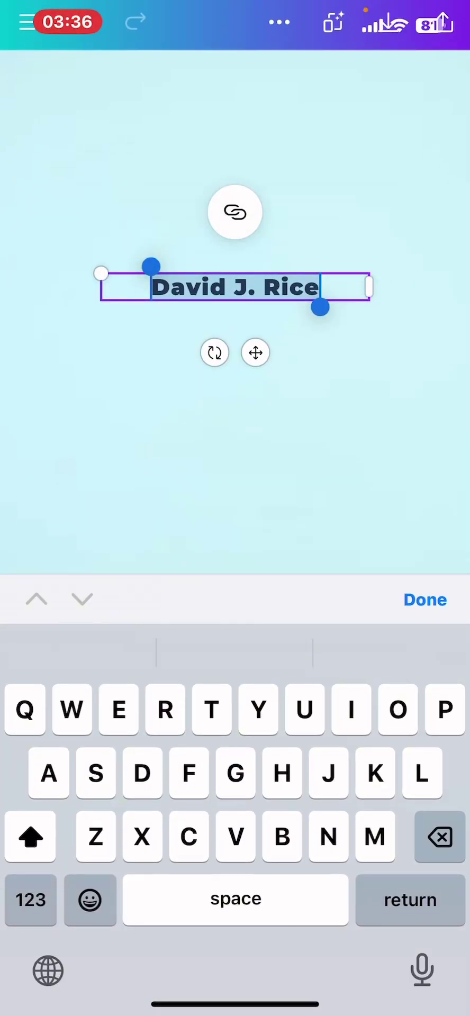
Paste the book title over the mid-page name copy and widen its text box.
left_click(235, 287)
left_click(238, 234)
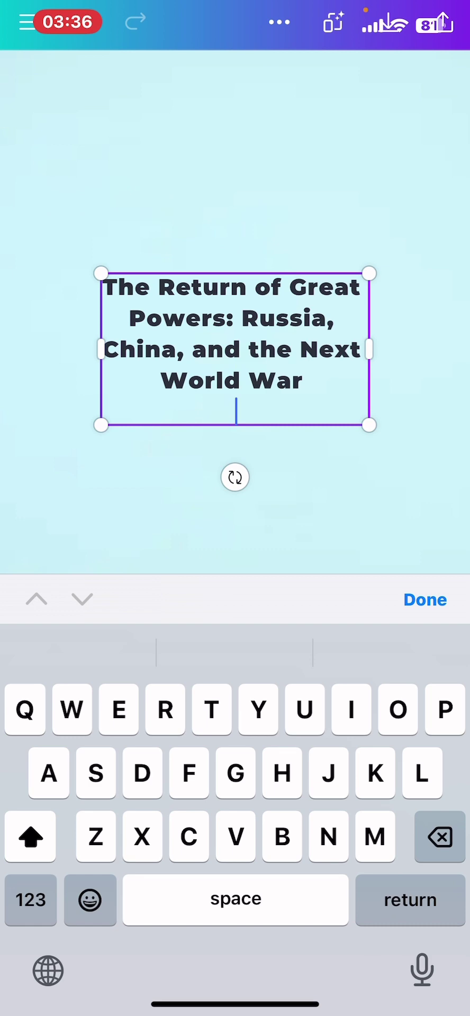
left_click_drag(369, 424, 400, 440)
left_click(235, 159)
left_click(233, 449)
left_click_drag(347, 455, 422, 449)
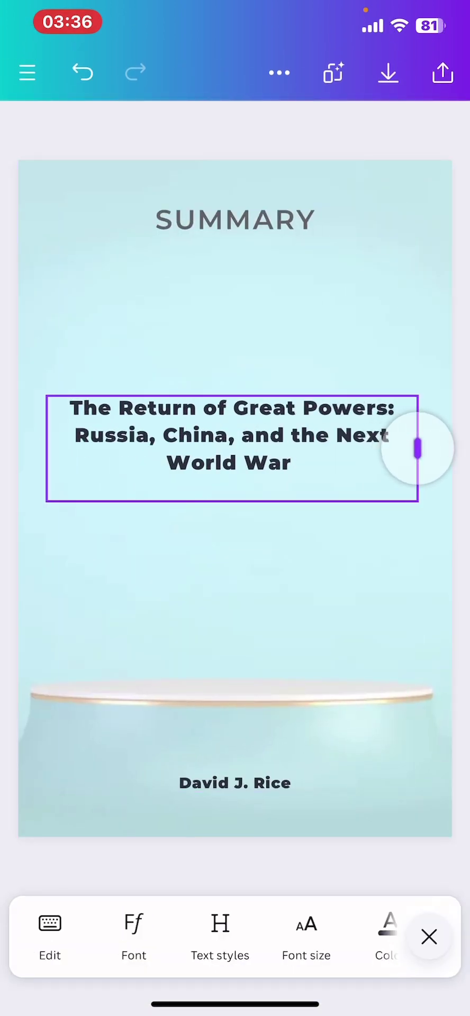
left_click(233, 609)
Open the SUMMARY heading for text editing.
left_click(233, 220)
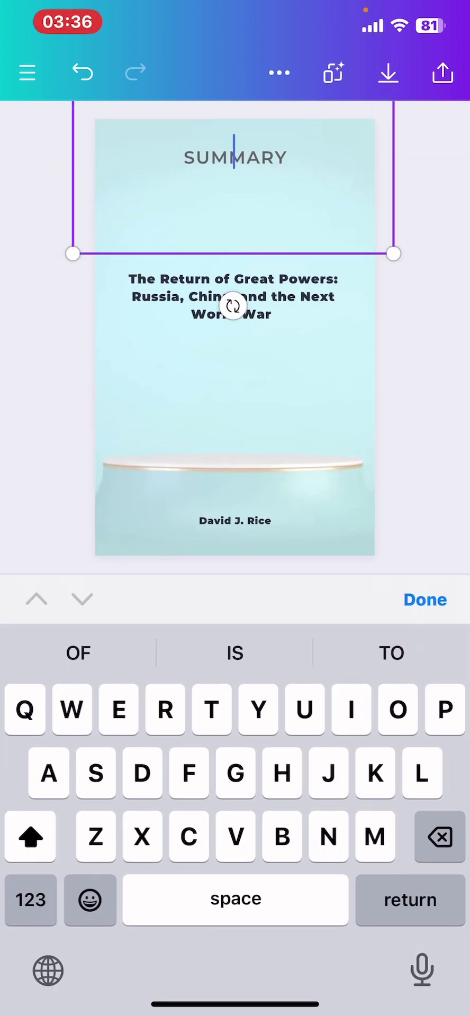
left_click(234, 157)
left_click(234, 158)
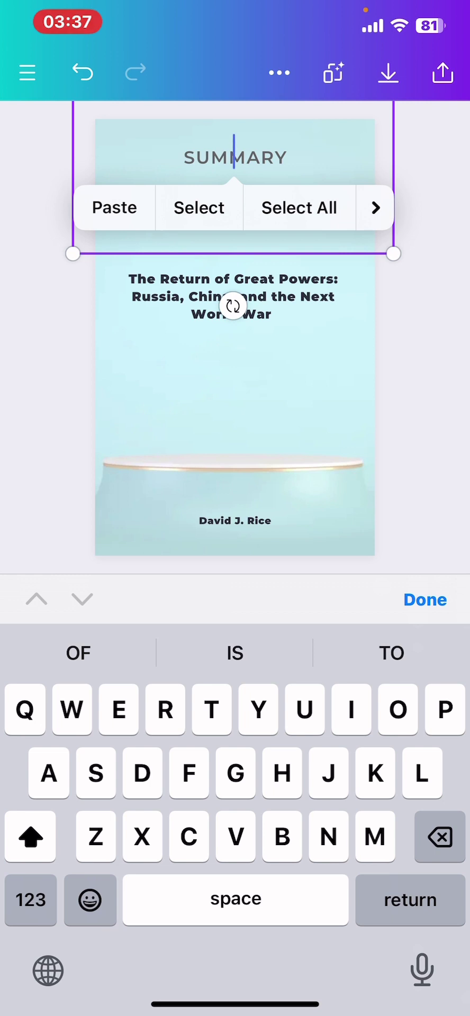
Enlarge and lower the book title, and enlarge the 'David J. Rice' name.
left_click(425, 600)
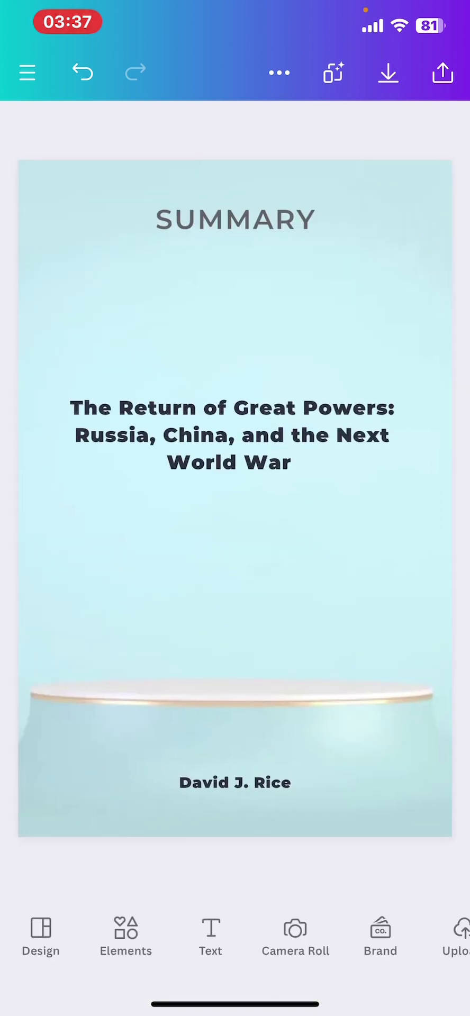
left_click(233, 435)
left_click_drag(422, 499, 458, 528)
left_click_drag(238, 465, 238, 483)
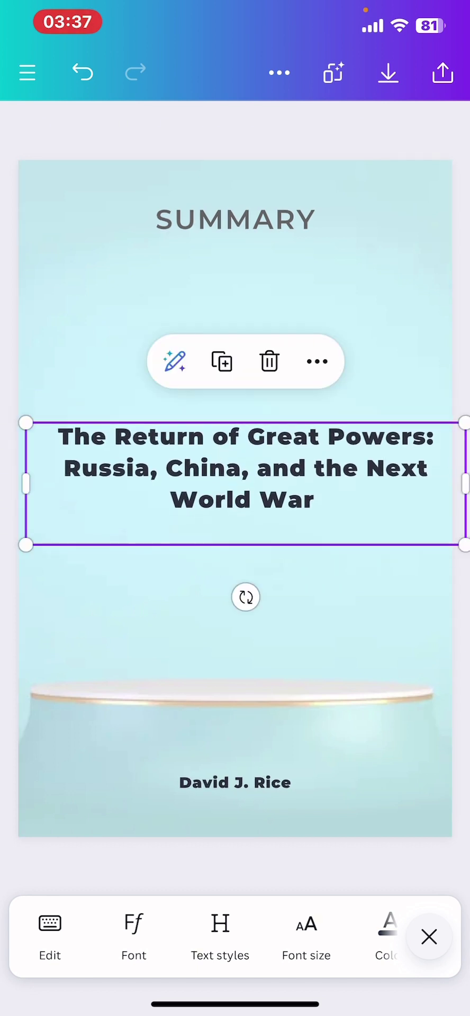
left_click(235, 782)
left_click_drag(146, 774, 94, 768)
left_click(235, 635)
left_click(235, 783)
Replace the SUMMARY heading with the pasted title text and remove the extra empty line.
left_click(235, 220)
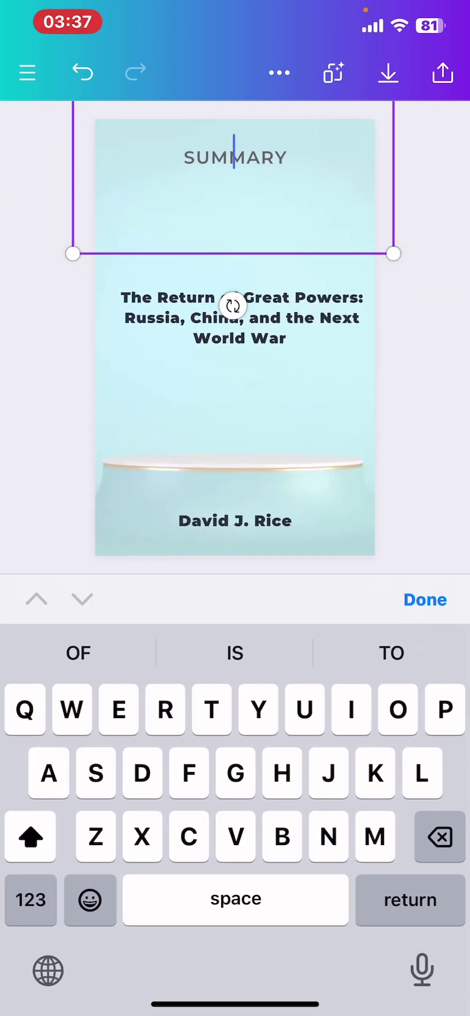
left_click(234, 150)
mouse_move(234, 150)
left_mouse_down()
mouse_move(280, 157)
mouse_move(234, 157)
left_mouse_up()
left_click_drag(264, 157, 234, 157)
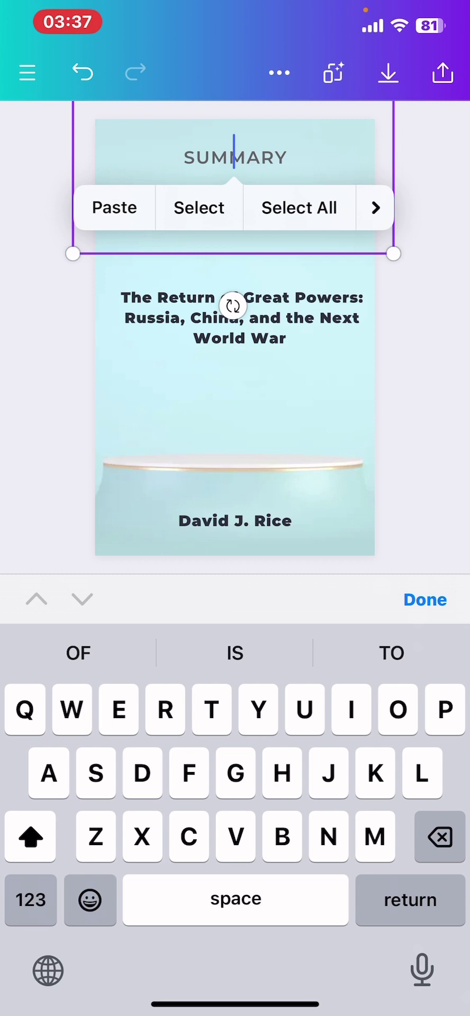
left_click(299, 207)
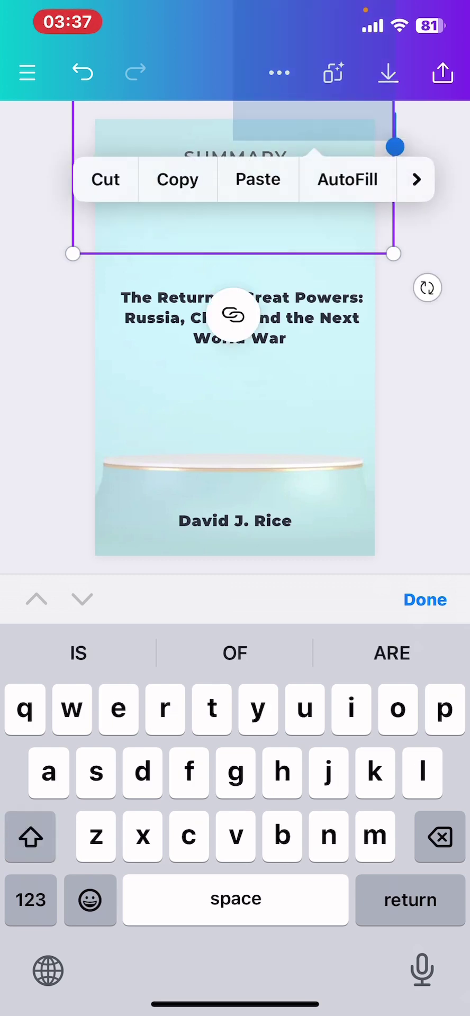
left_click(259, 175)
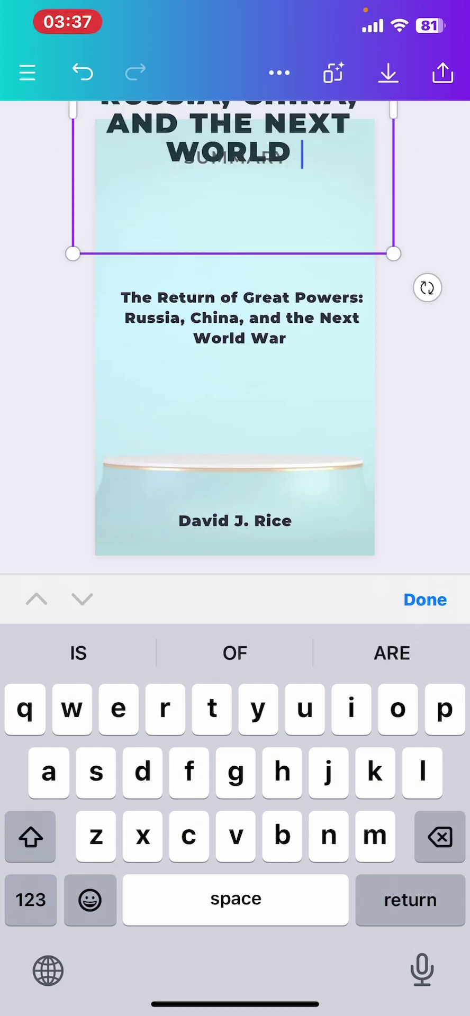
left_click(294, 233)
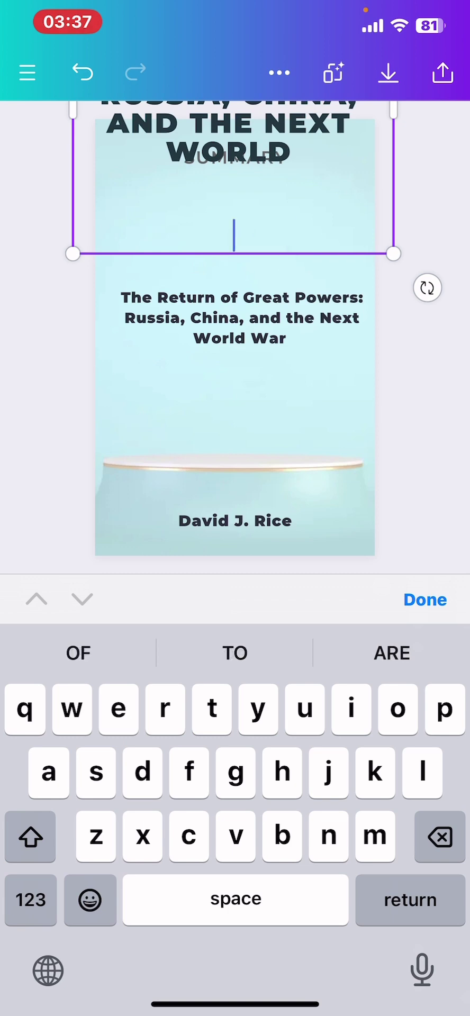
key("BackSpace")
key("BackSpace")
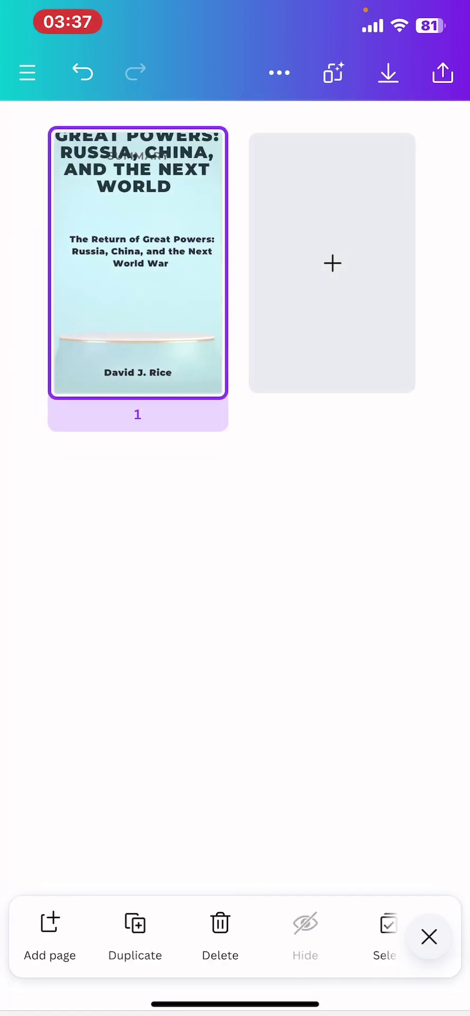
left_click(334, 263)
Delete the blank page 2 in the page overview and return to page 1.
left_click(137, 262)
left_click(331, 262)
left_click(220, 934)
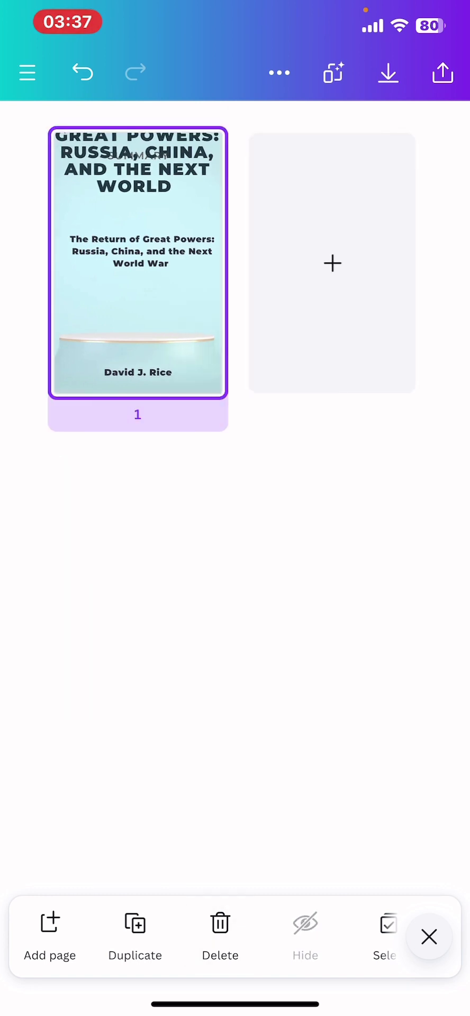
left_click(137, 262)
Add 'of' to the heading so it reads 'SUMMARY OF'.
left_click(244, 468)
left_click(429, 937)
left_click(235, 220)
left_click(49, 934)
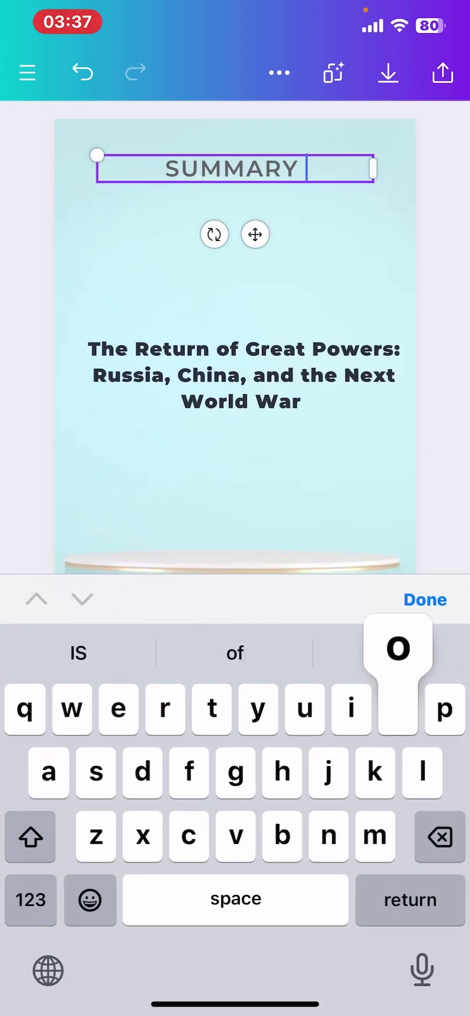
type("of")
left_click(235, 476)
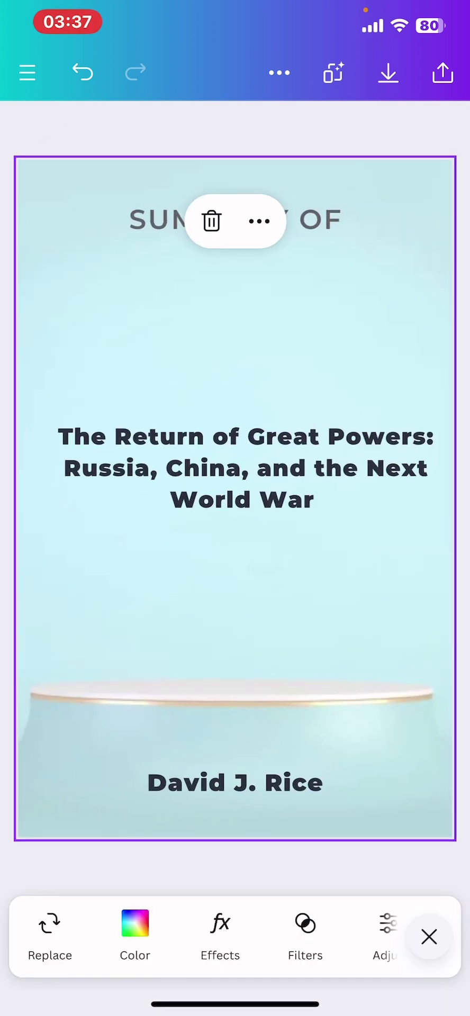
left_click(429, 936)
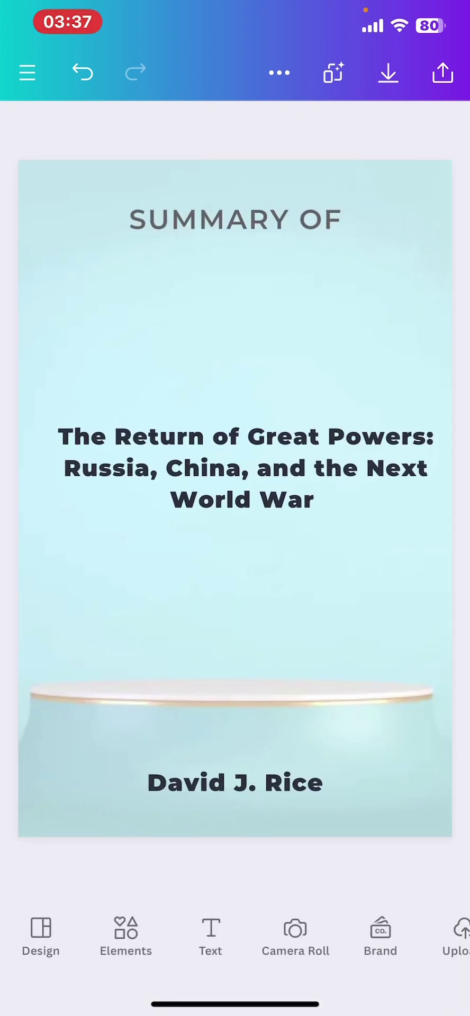
scroll(235, 937, "right", 2)
scroll(235, 936, "left", 3)
Resize the cover design to 6 × 9 in.
left_click(246, 467)
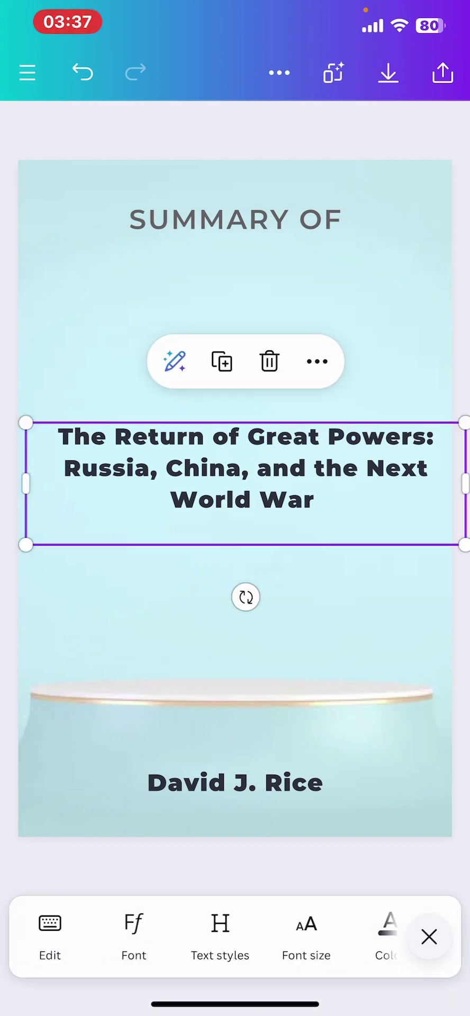
left_click(333, 72)
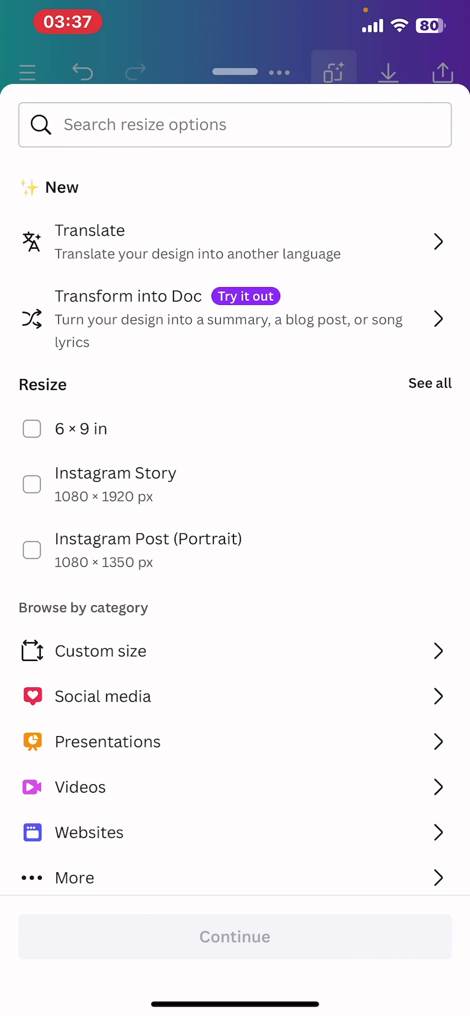
left_click(32, 429)
left_click(235, 936)
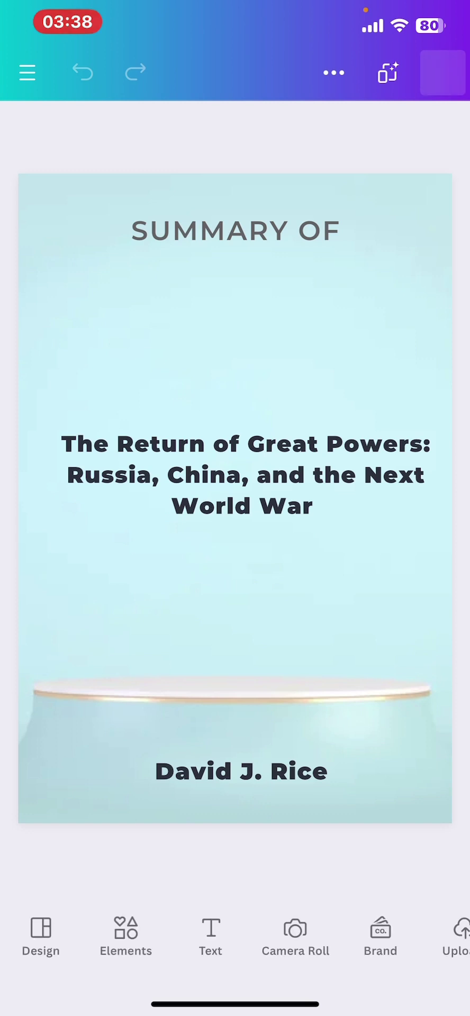
Download the cover as a JPG at quality 100.
left_click(442, 73)
left_click(120, 828)
left_click(234, 229)
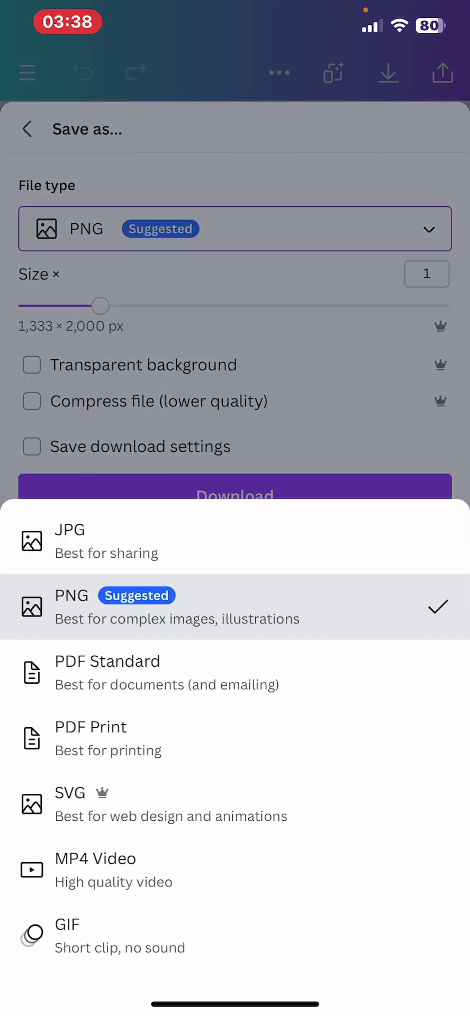
left_click(105, 541)
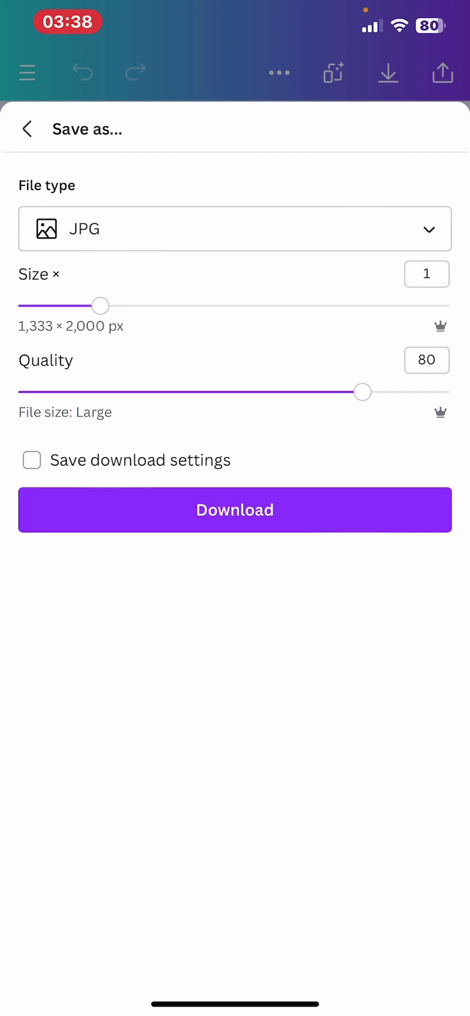
left_click_drag(362, 392, 449, 391)
left_click(234, 510)
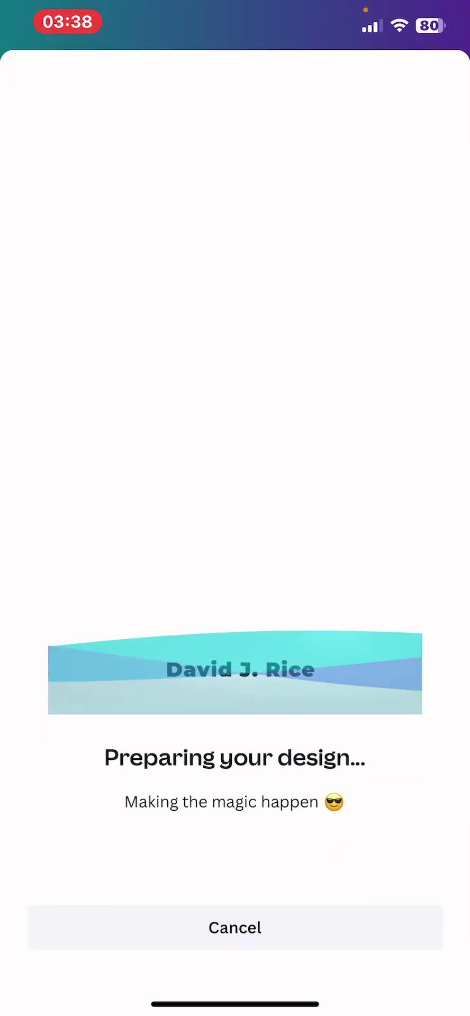
Return to the Google Docs summary document's title page showing the book title and David J. Rice.
left_click_drag(235, 1003, 235, 582)
left_click_drag(133, 476, 370, 476)
left_click(239, 455)
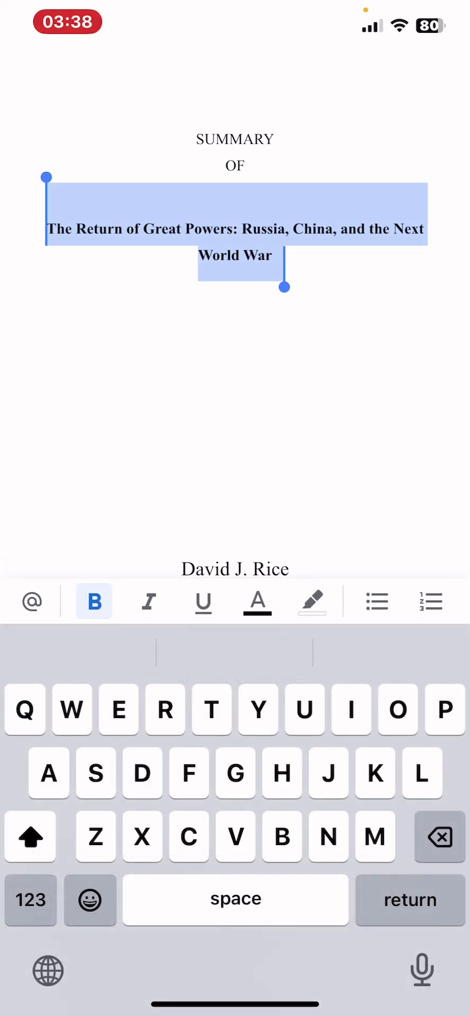